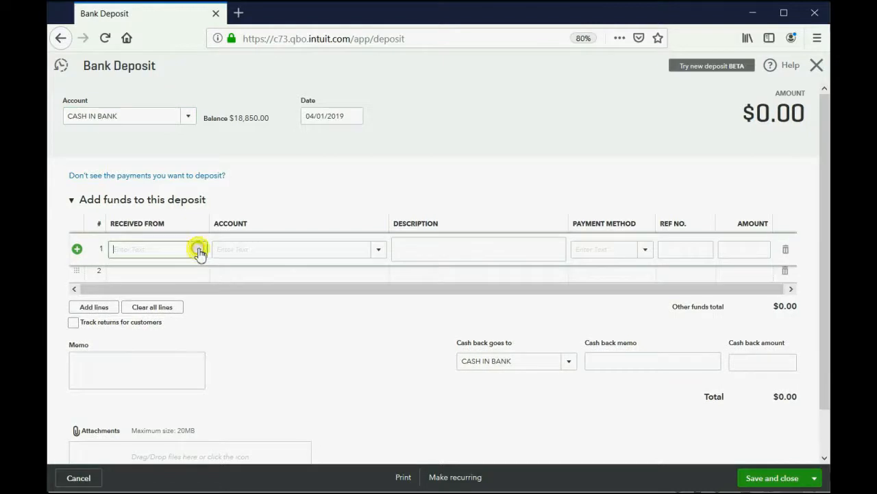
# On the first bank deposit line, set the tenant of PEYTON PLACE unit 8H as payer and SECURITY DEPOSITS PAYABLE as the account
pyautogui.click(199, 249)
pyautogui.scroll(-5, 240, 350)
pyautogui.scroll(-2, 240, 350)
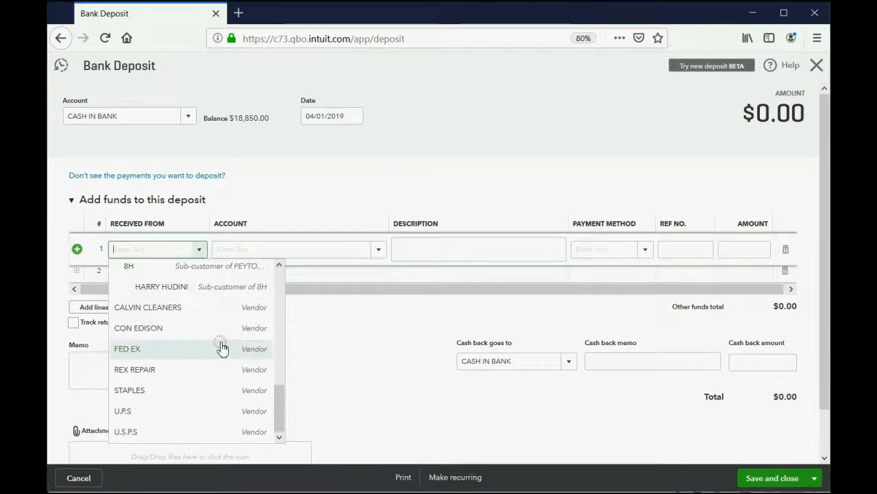
pyautogui.click(222, 287)
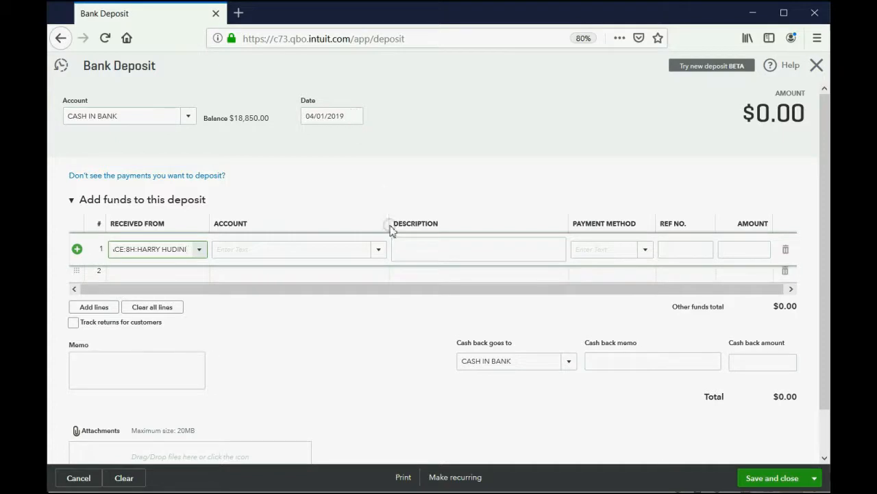
pyautogui.click(379, 250)
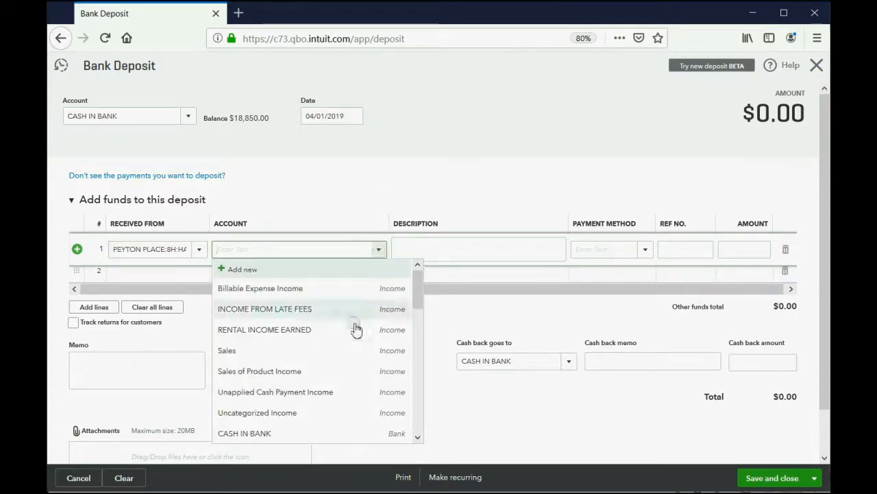
pyautogui.scroll(-2, 354, 348)
pyautogui.scroll(-3, 354, 349)
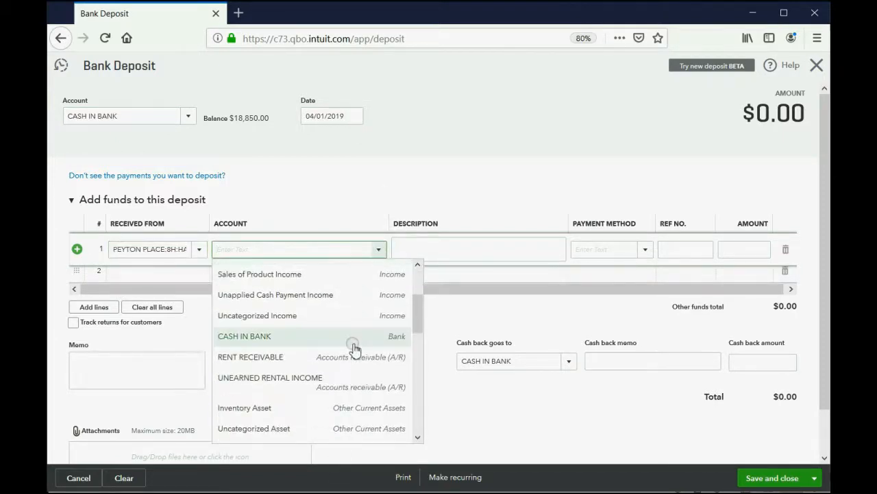
pyautogui.click(340, 387)
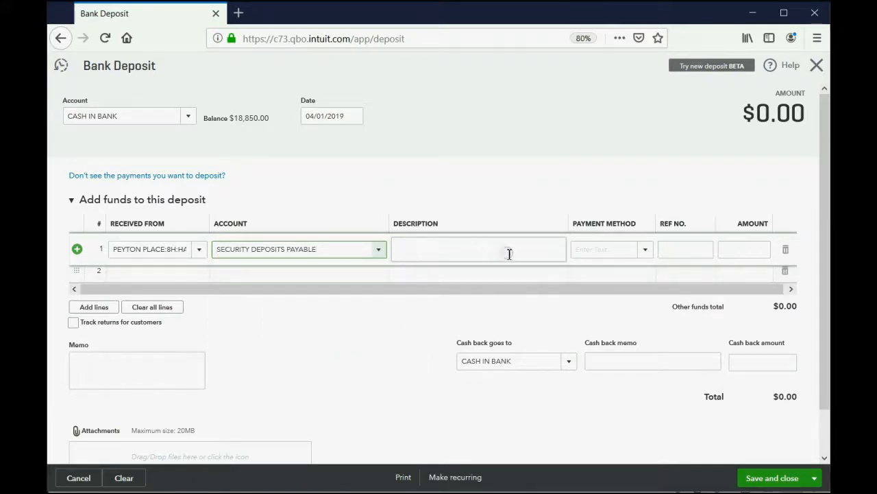
# Complete the deposit line with payment method Check, reference number 6611 and amount 900, and save the deposit
pyautogui.click(645, 251)
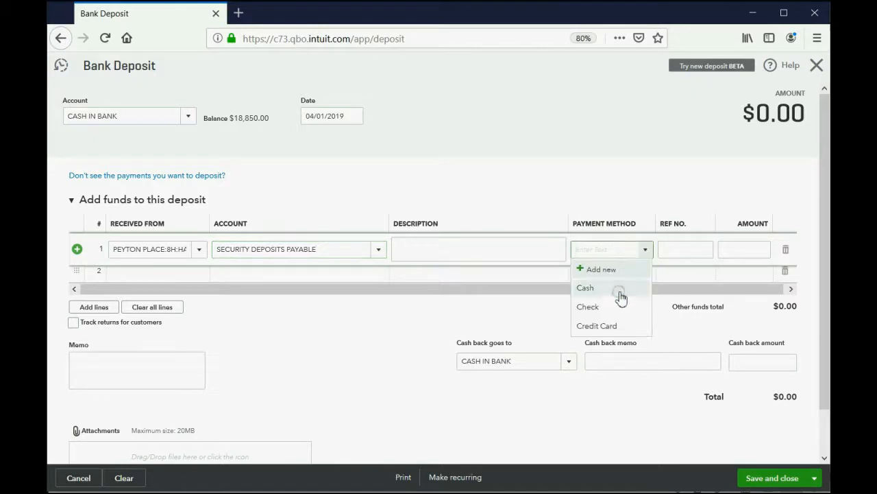
pyautogui.click(617, 306)
pyautogui.click(685, 250)
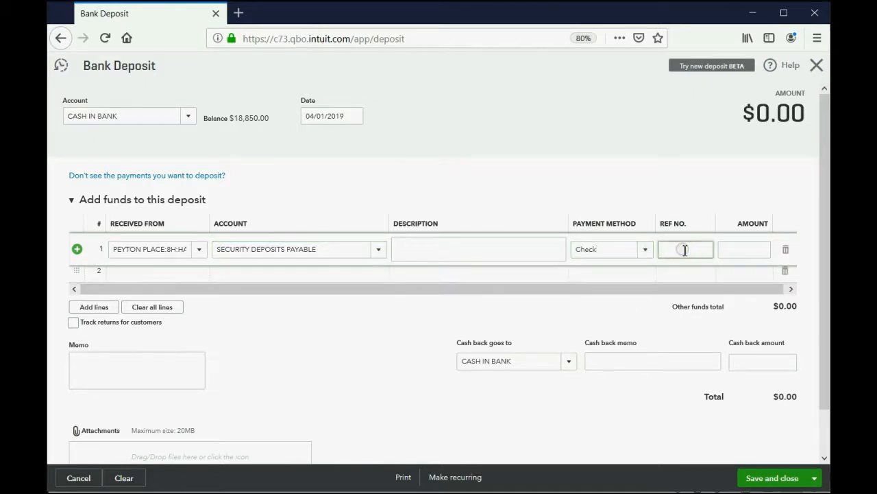
pyautogui.write('6611')
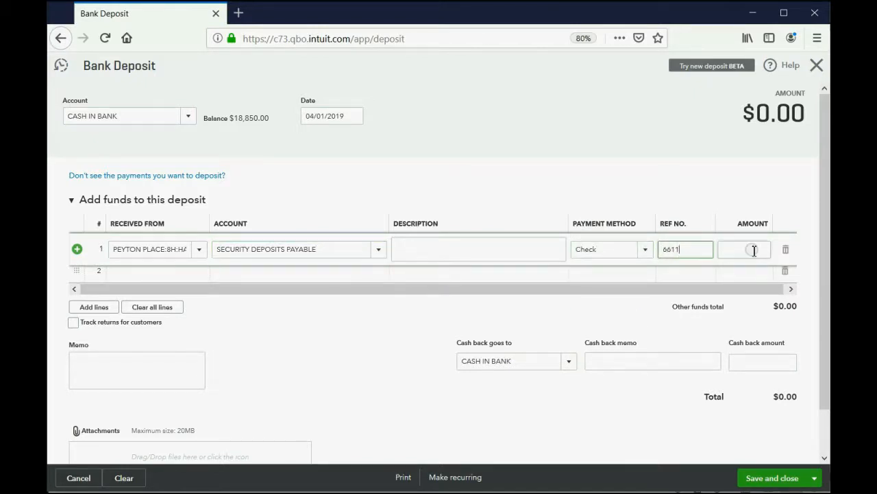
pyautogui.click(748, 250)
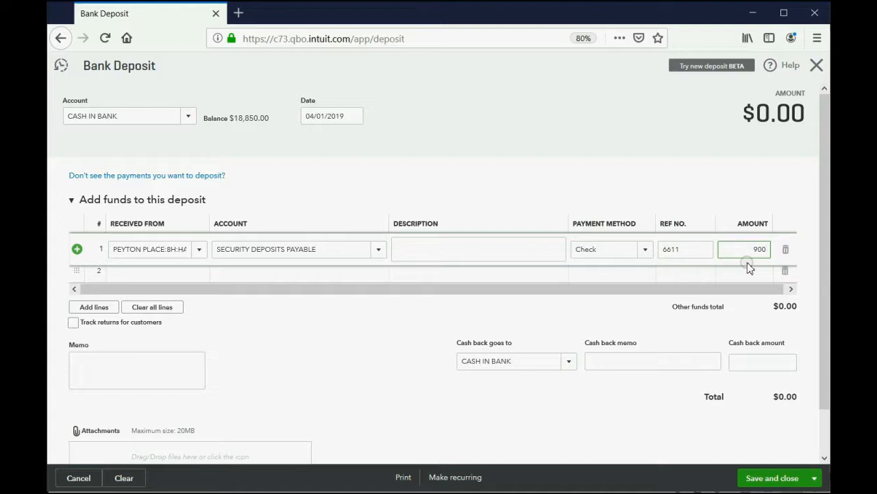
pyautogui.click(544, 250)
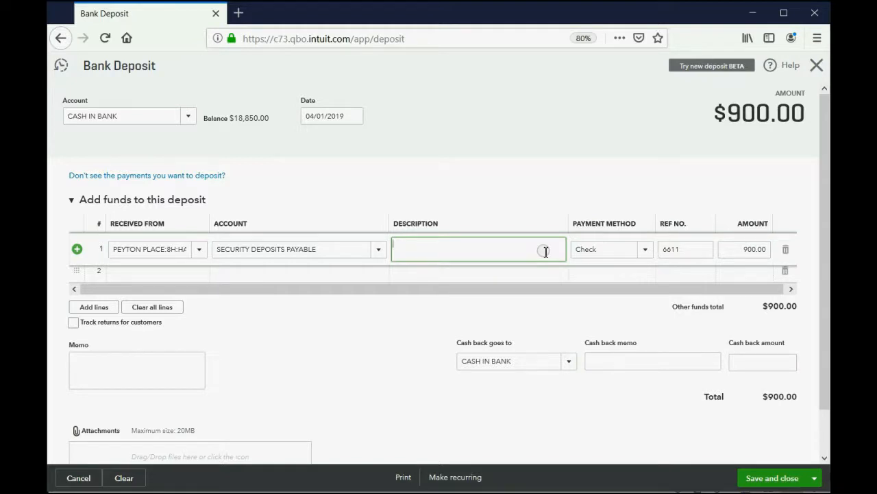
pyautogui.click(778, 478)
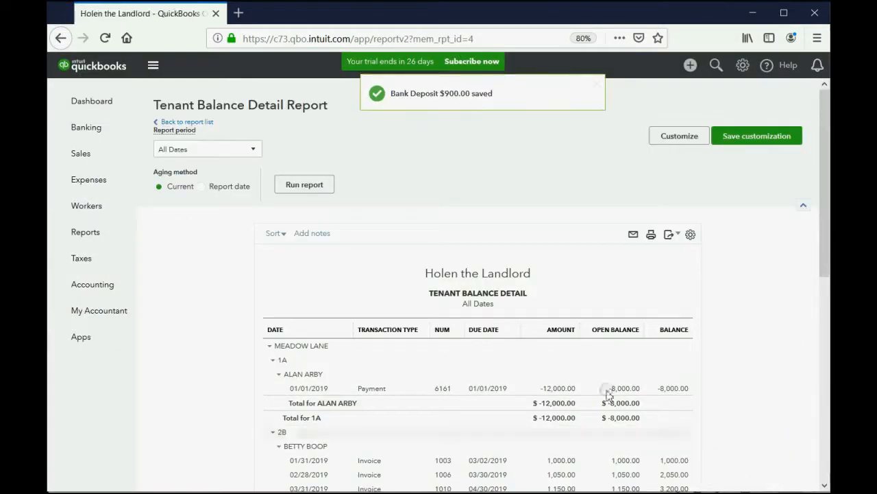
# Start a new customer payment for the tenant of PEYTON PLACE unit 8H and dismiss the open-invoice notice
pyautogui.click(690, 65)
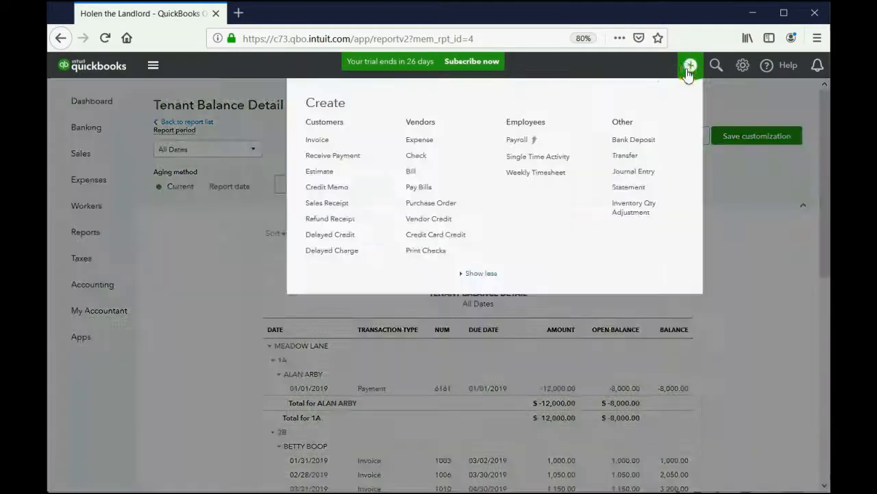
pyautogui.click(334, 158)
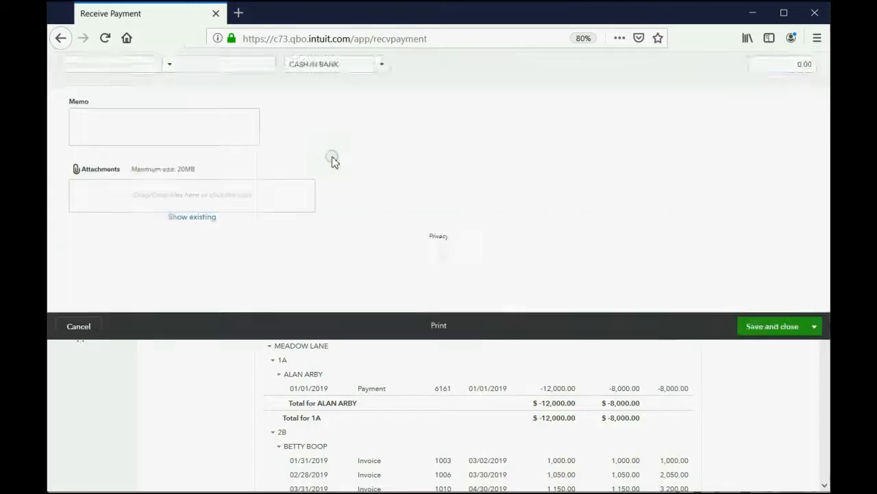
pyautogui.click(186, 116)
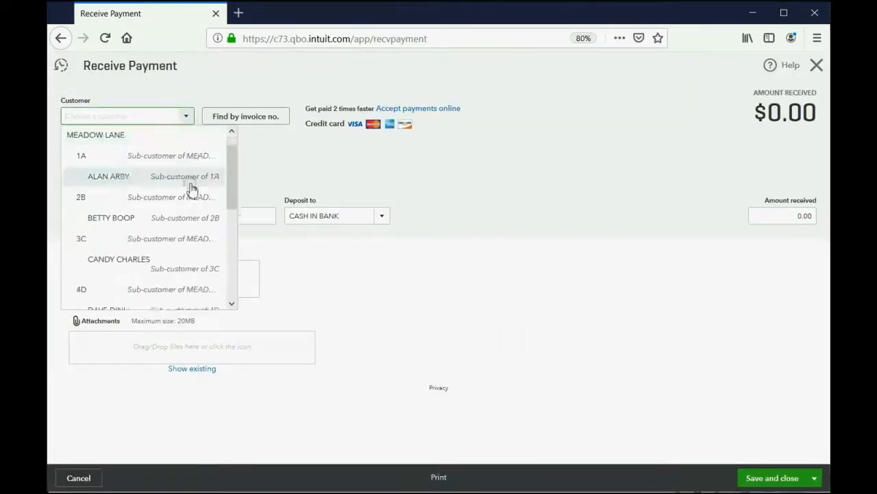
pyautogui.scroll(-5, 191, 196)
pyautogui.click(182, 298)
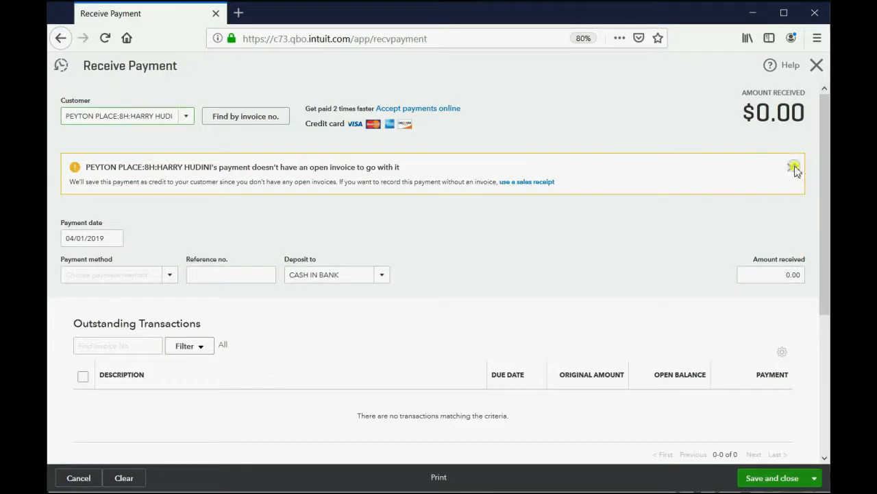
pyautogui.click(791, 167)
# Set the payment method to Check with reference number 6611 and amount received 900, and save the payment
pyautogui.click(171, 219)
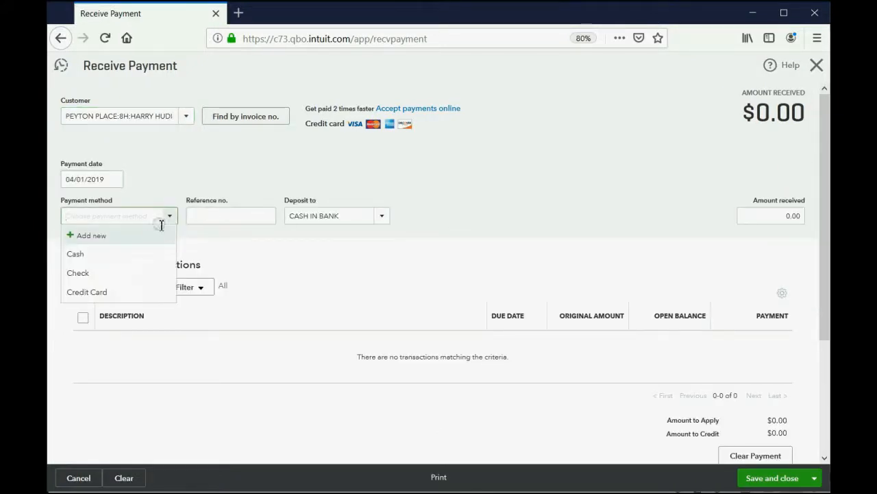
pyautogui.click(145, 270)
pyautogui.click(226, 217)
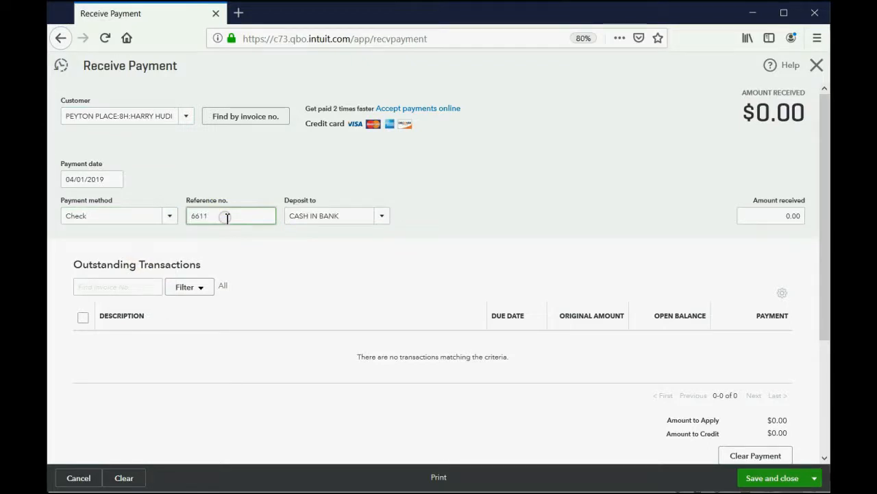
pyautogui.click(774, 216)
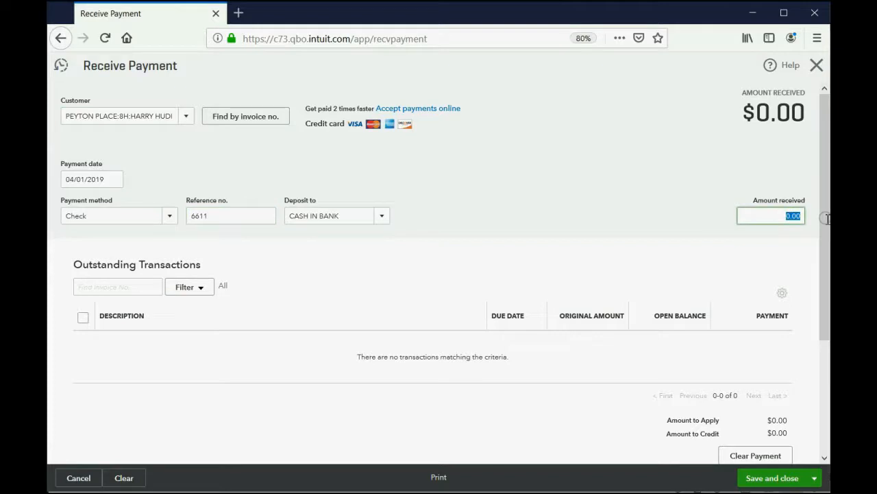
pyautogui.write('9')
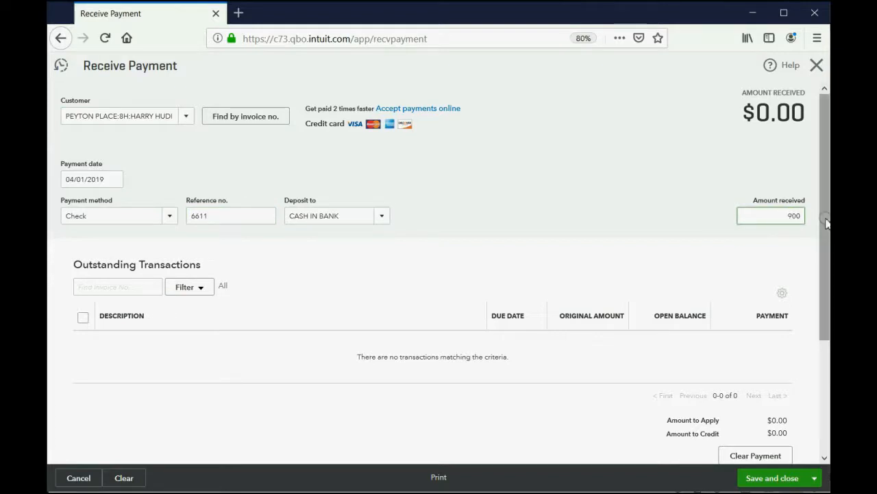
pyautogui.write('00')
pyautogui.press('Tab')
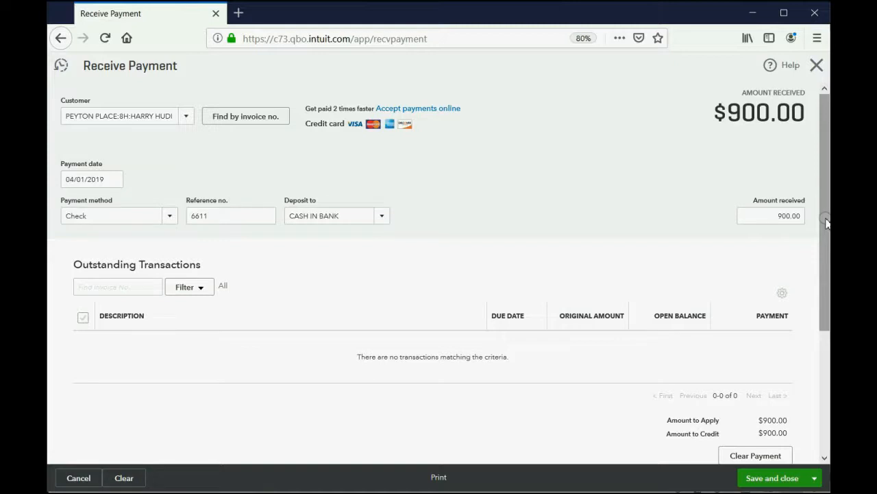
pyautogui.doubleClick(242, 217)
pyautogui.click(240, 217)
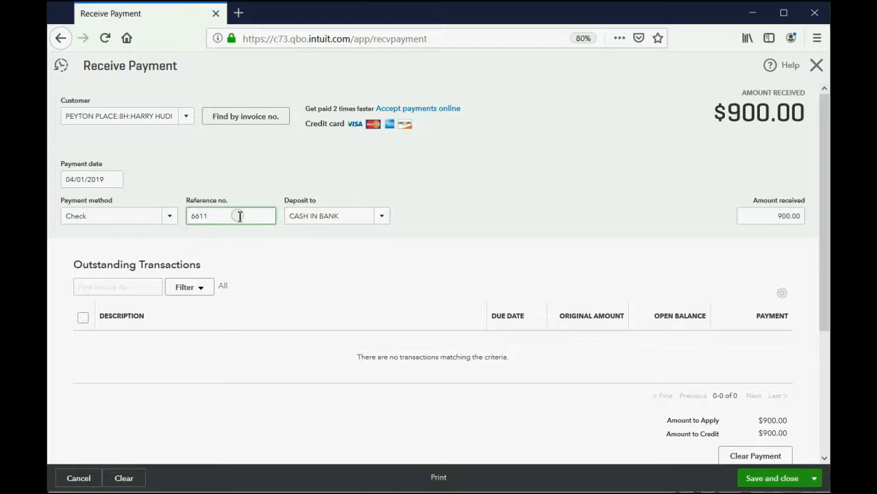
pyautogui.click(759, 480)
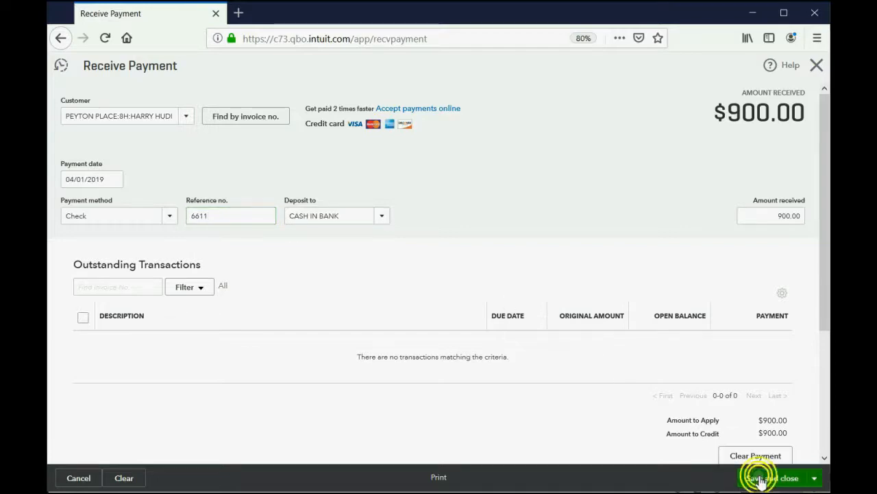
# Check the unit 8H entry in the Tenant Balance Detail report and open the custom report Trial Balance-All
pyautogui.scroll(-5, 647, 310)
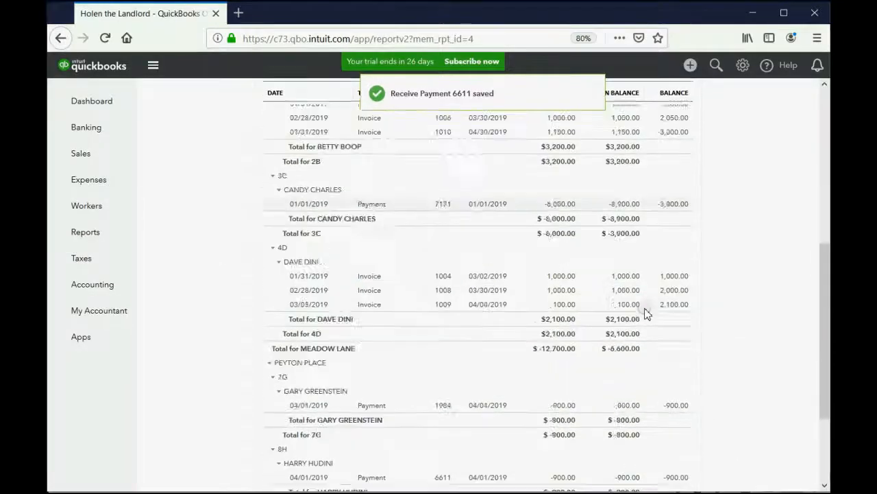
pyautogui.scroll(-3, 647, 312)
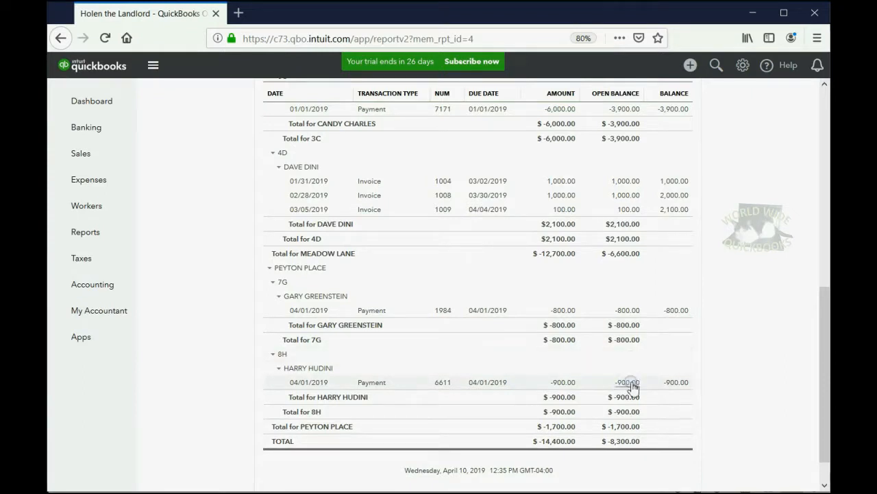
pyautogui.click(80, 238)
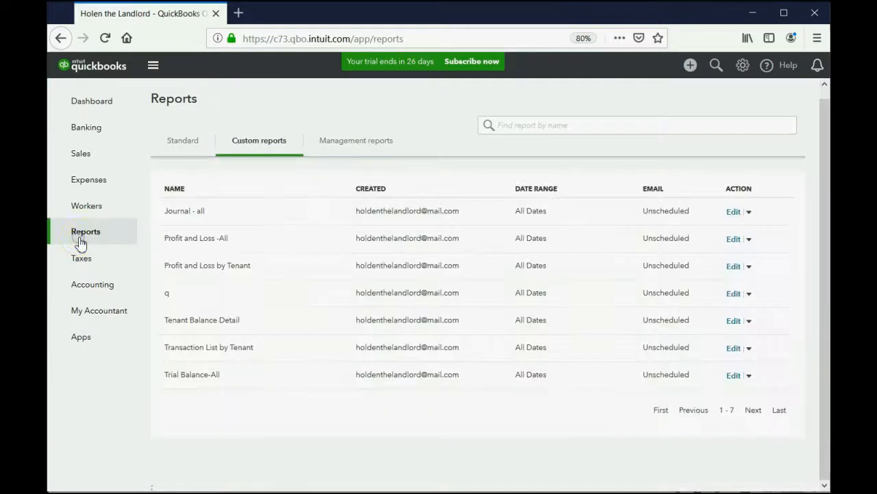
pyautogui.click(204, 377)
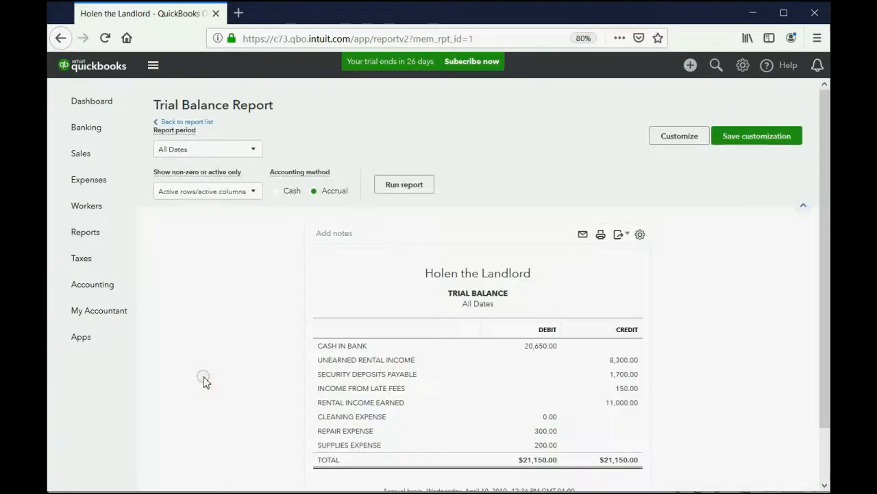
# Open the transactions behind the SECURITY DEPOSITS PAYABLE balance and widen the Name column to show the full tenant names
pyautogui.scroll(-2, 382, 358)
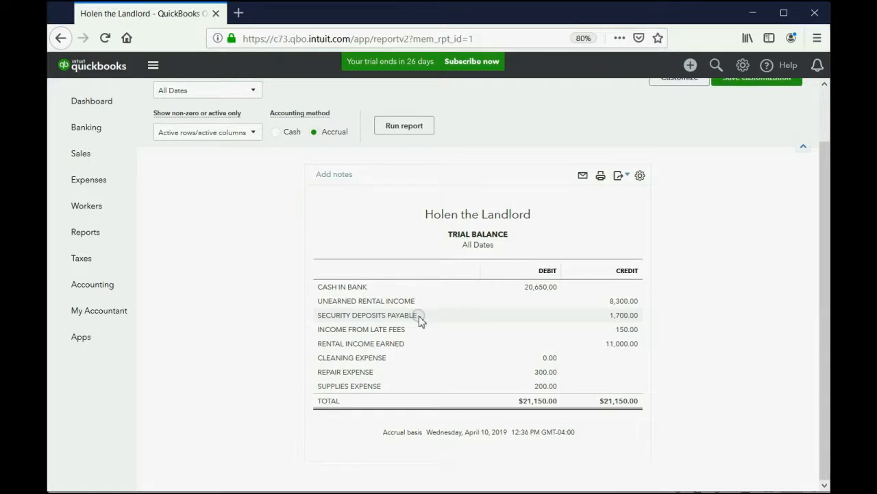
pyautogui.click(624, 317)
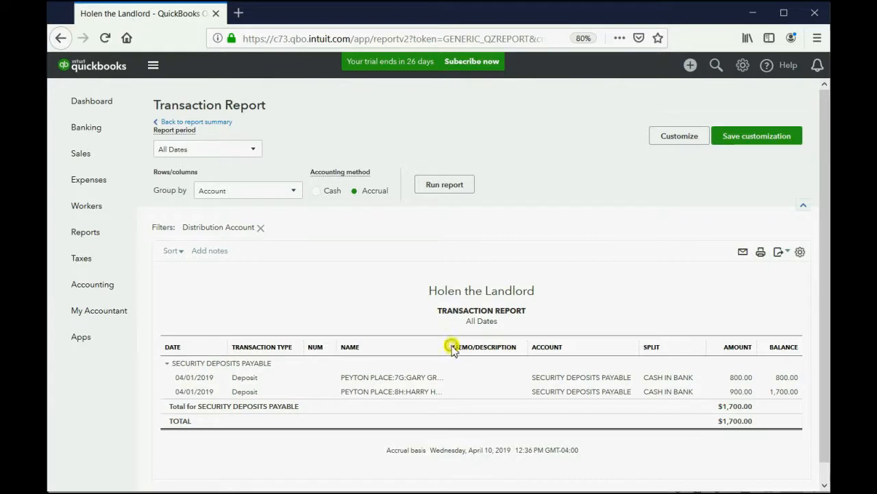
pyautogui.moveTo(446, 346); pyautogui.dragTo(494, 342)
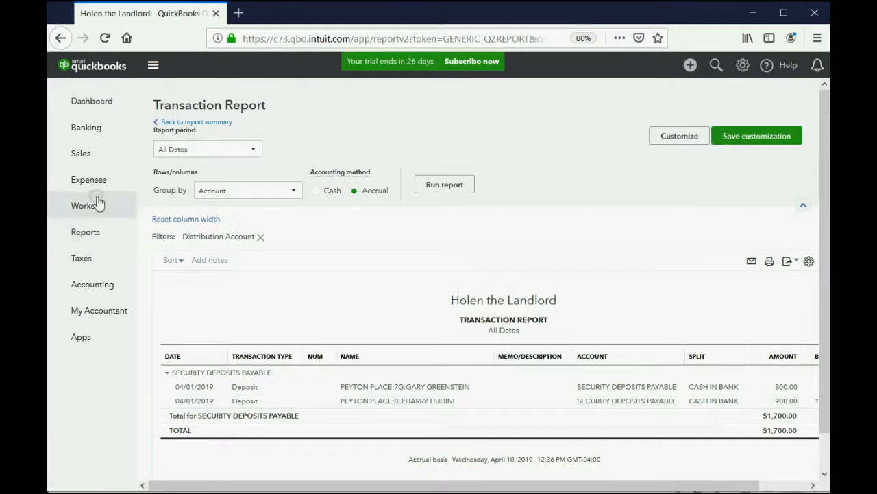
# Reopen the Trial Balance-All report and examine the transactions behind the CASH IN BANK balance
pyautogui.click(87, 233)
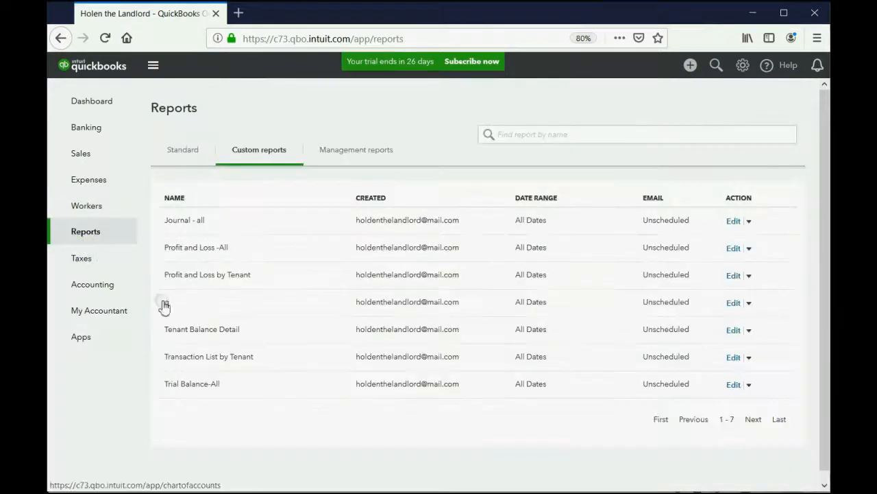
pyautogui.click(190, 381)
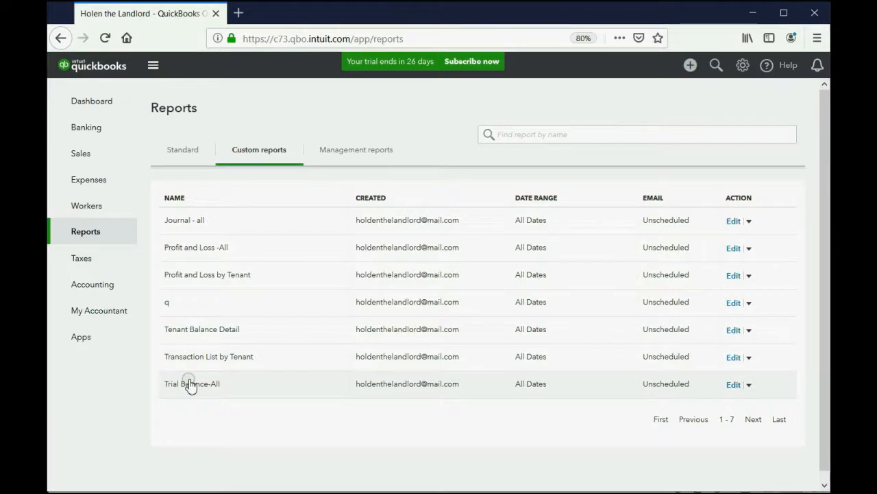
pyautogui.click(189, 384)
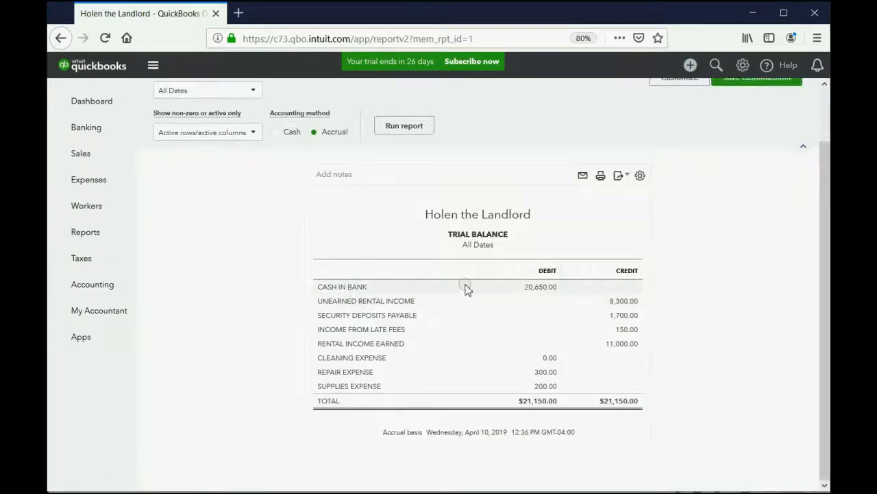
pyautogui.click(540, 288)
pyautogui.scroll(-3, 551, 264)
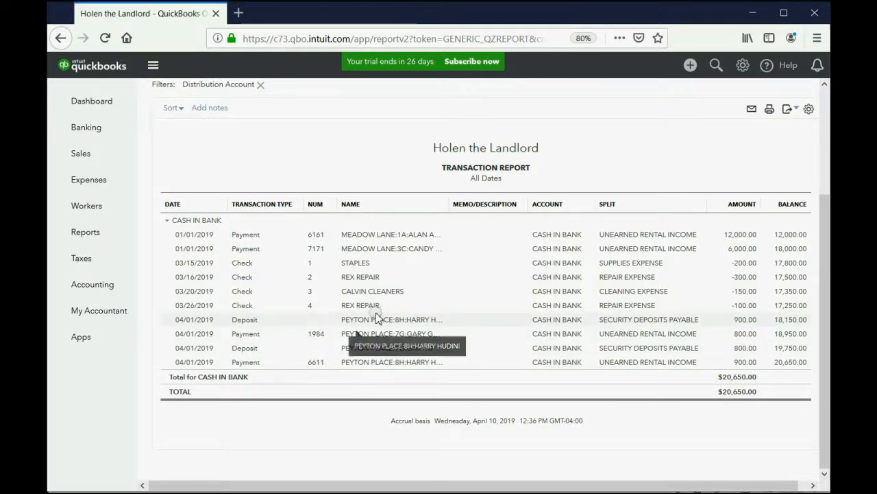
pyautogui.click(397, 362)
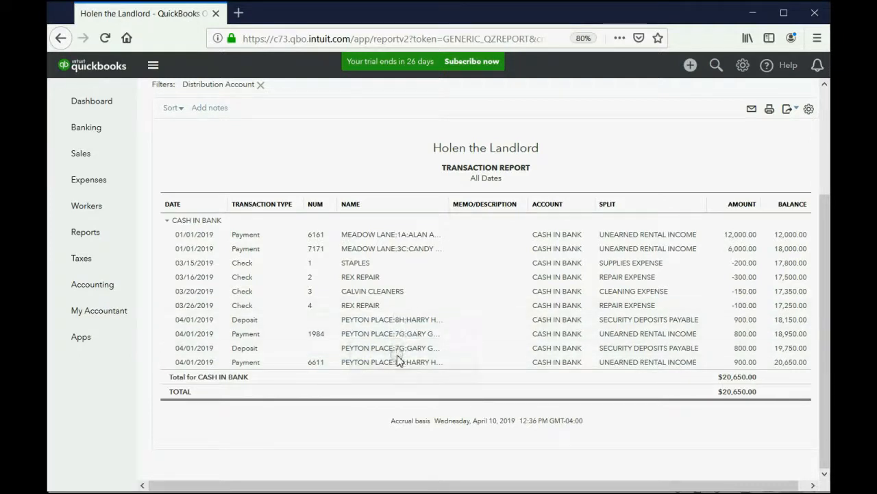